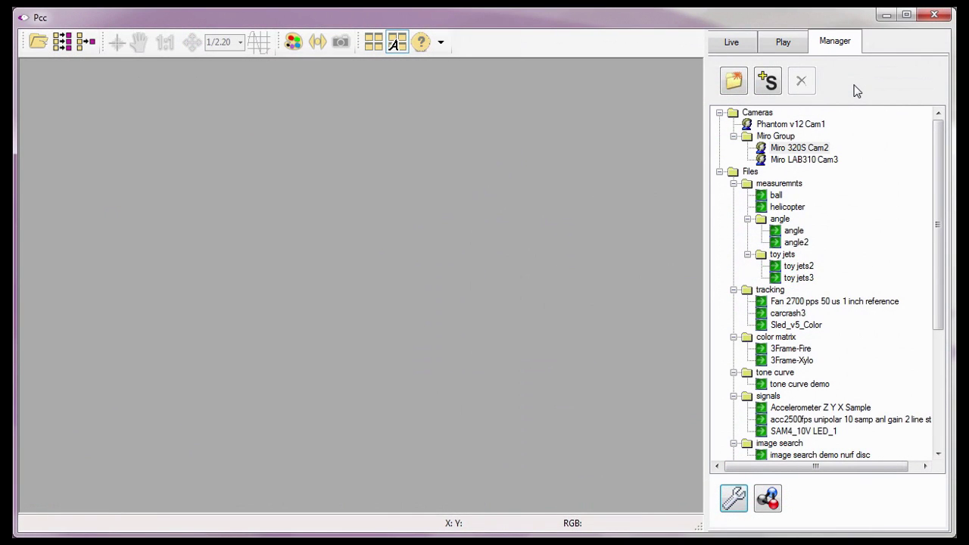
Step: Open Preferences and tick Start Maximized on the General tab
click(734, 499)
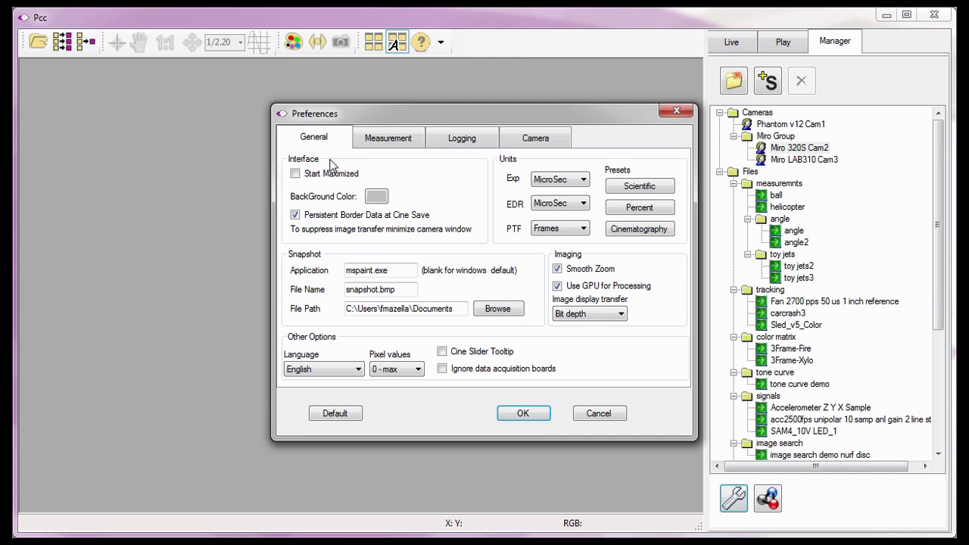
key(Tab)
click(294, 173)
key(Tab)
click(353, 198)
Step: Make the background a custom light cyan (RGB 134, 238, 236) by raising Lum to 175
click(374, 197)
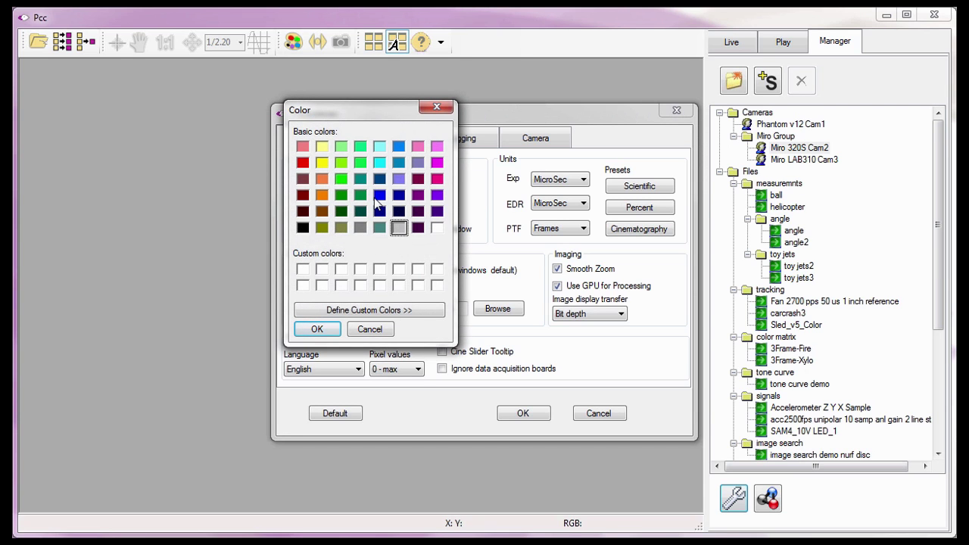
click(380, 163)
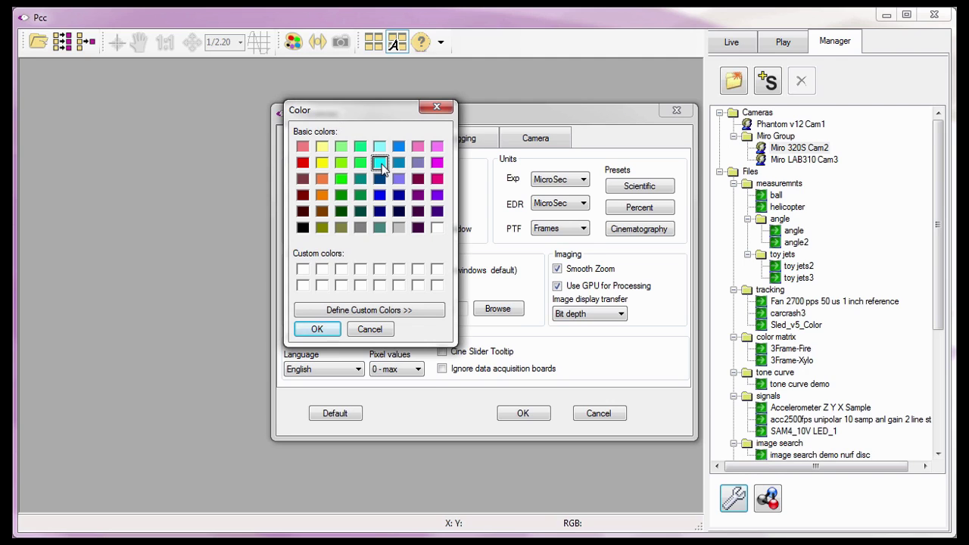
click(343, 310)
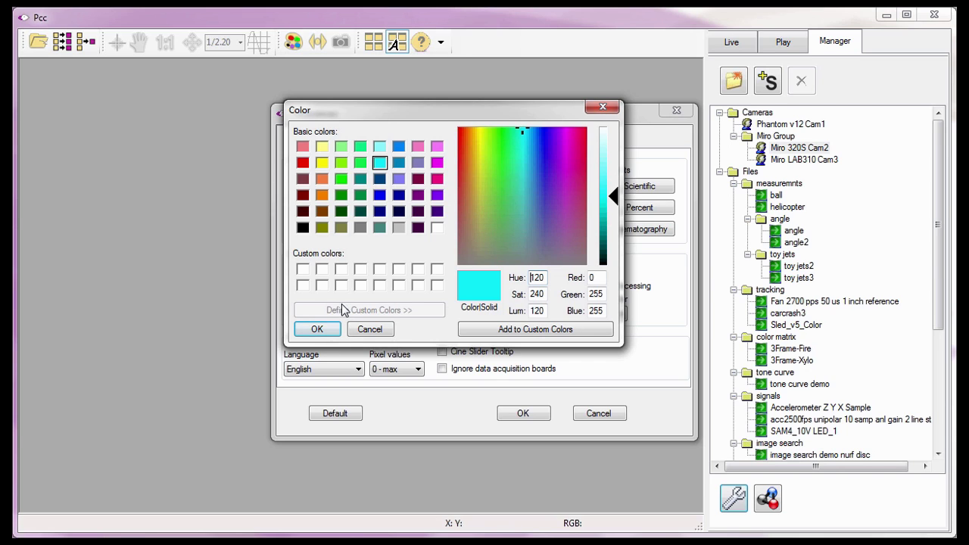
click(523, 161)
drag(611, 190, 616, 167)
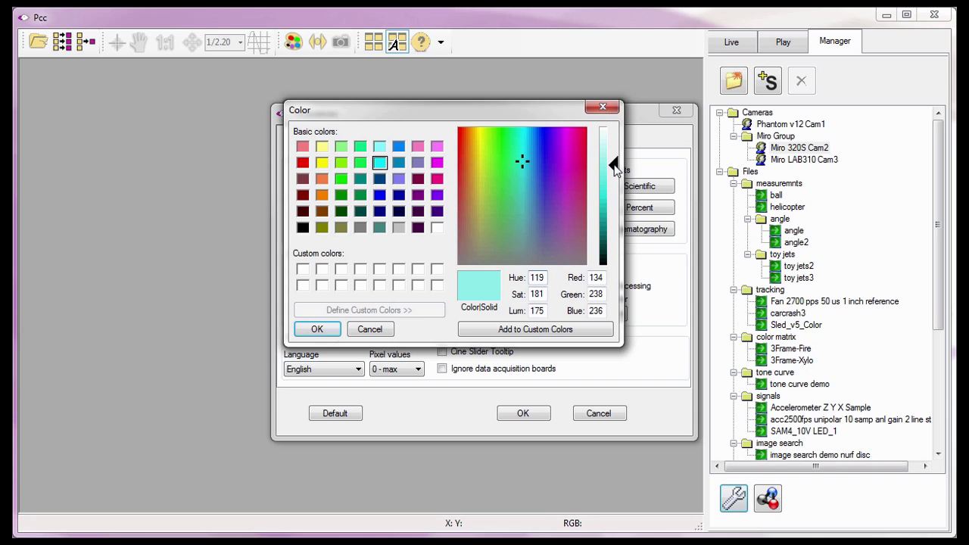
click(522, 334)
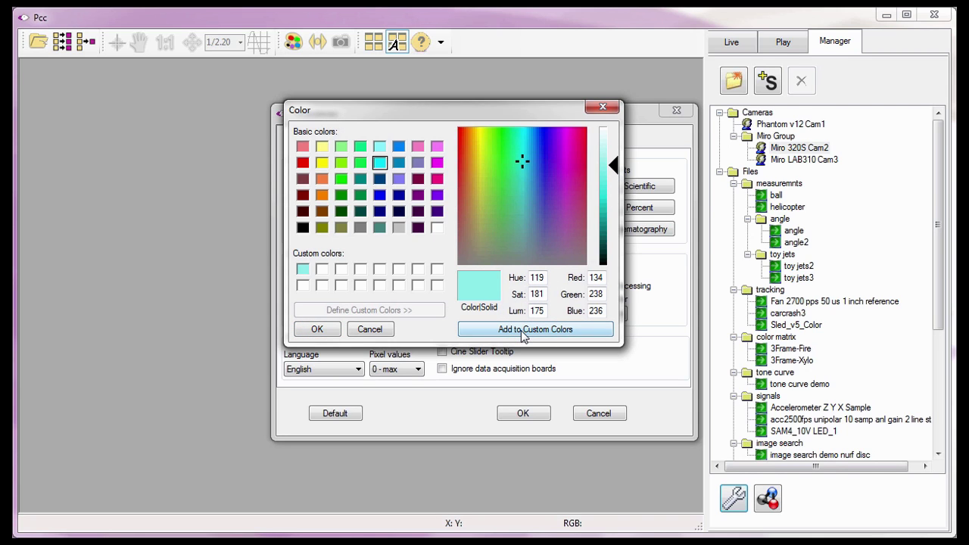
click(304, 272)
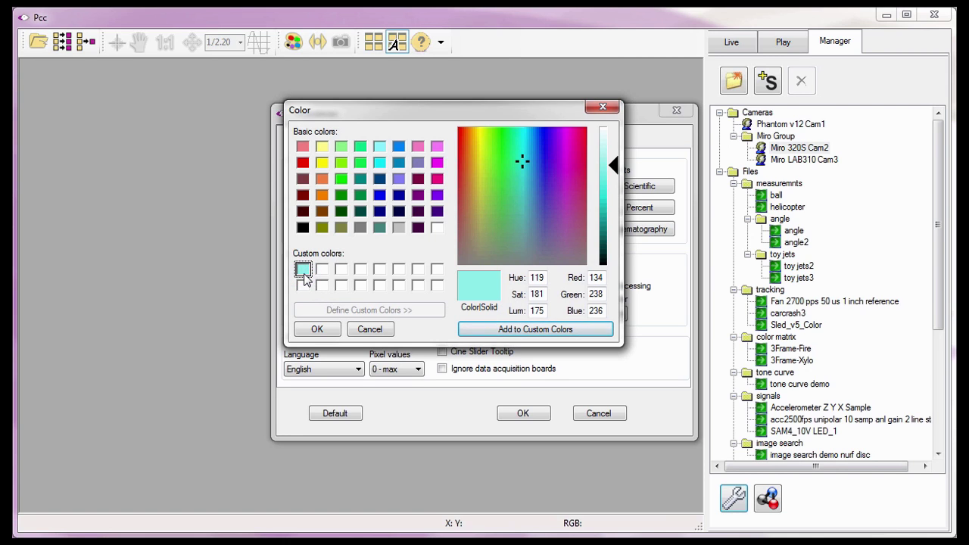
click(304, 274)
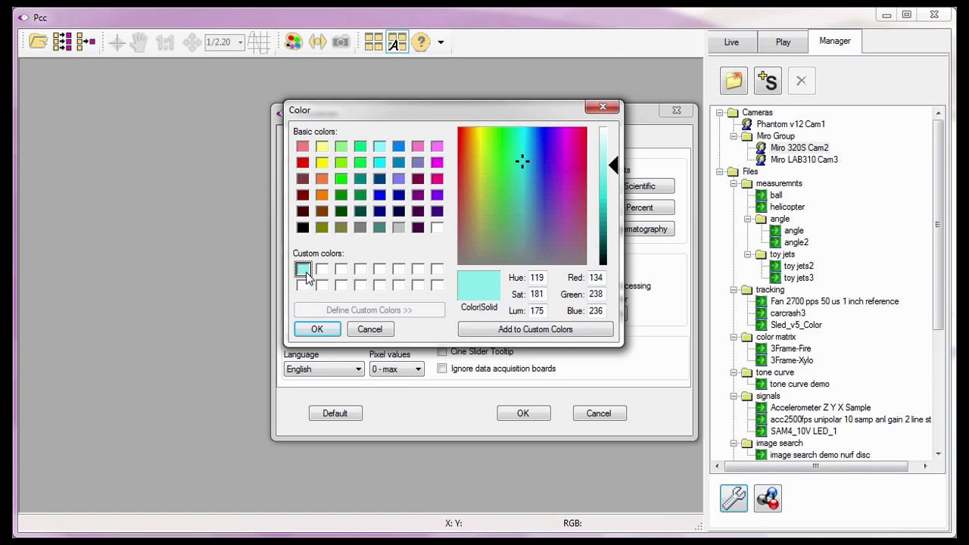
click(315, 329)
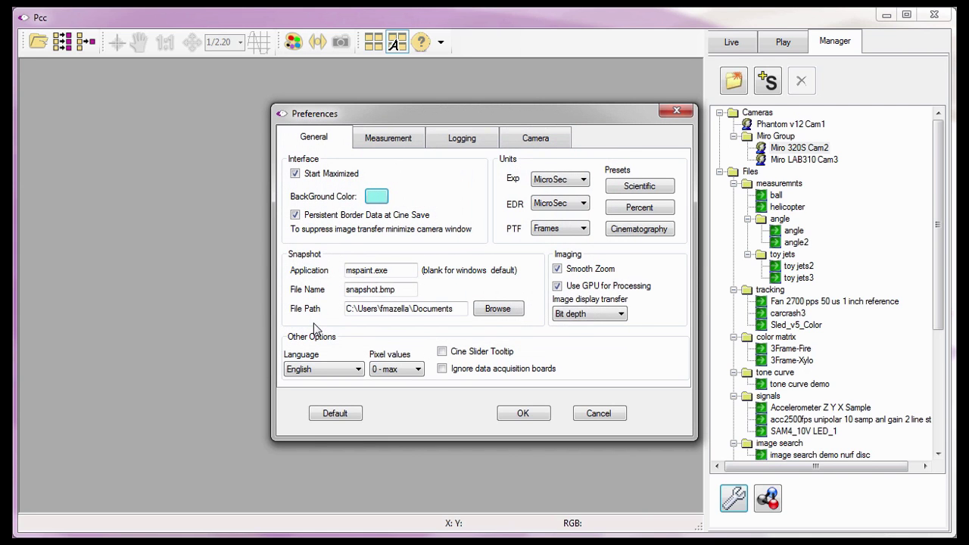
click(396, 196)
Step: Save the preferences and open the Miro 320S Cam2 live view
click(524, 412)
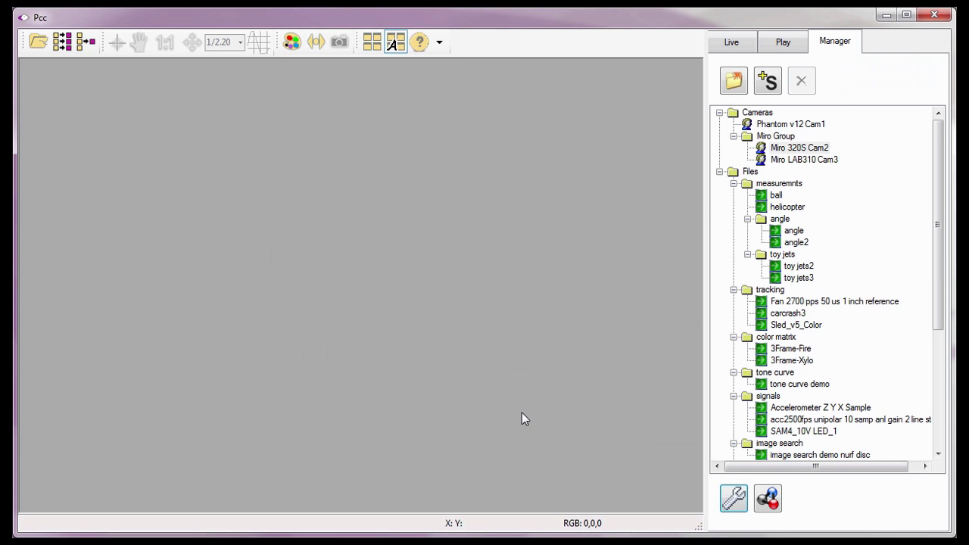
double_click(760, 148)
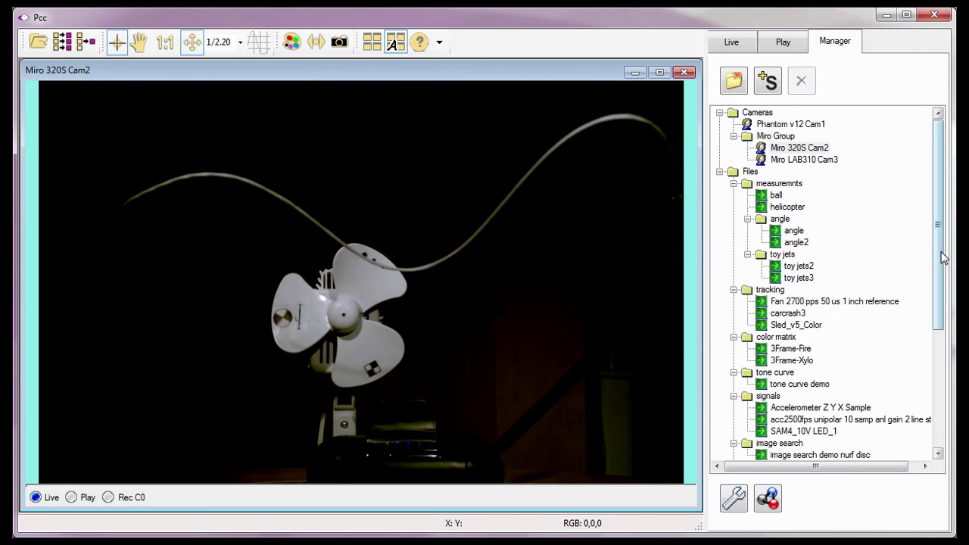
drag(941, 251, 931, 350)
Step: Open the Spay Bottle recording on the cyan background and reopen Preferences
scroll(931, 350, down, 2)
double_click(787, 325)
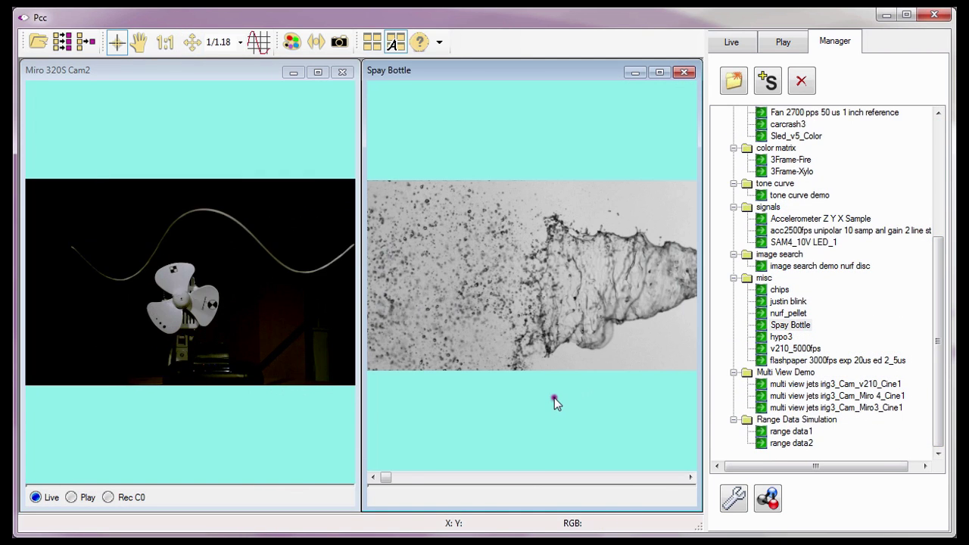
drag(385, 477, 546, 483)
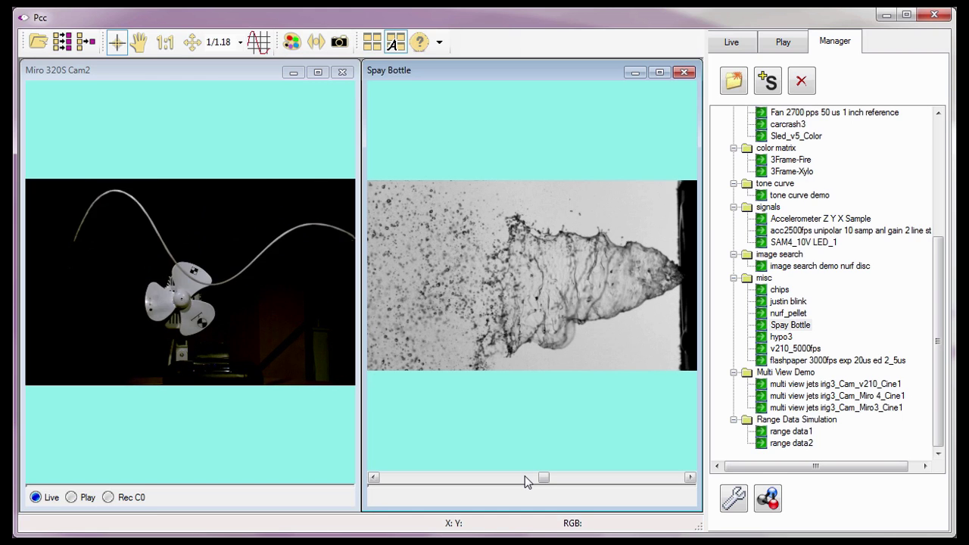
click(738, 495)
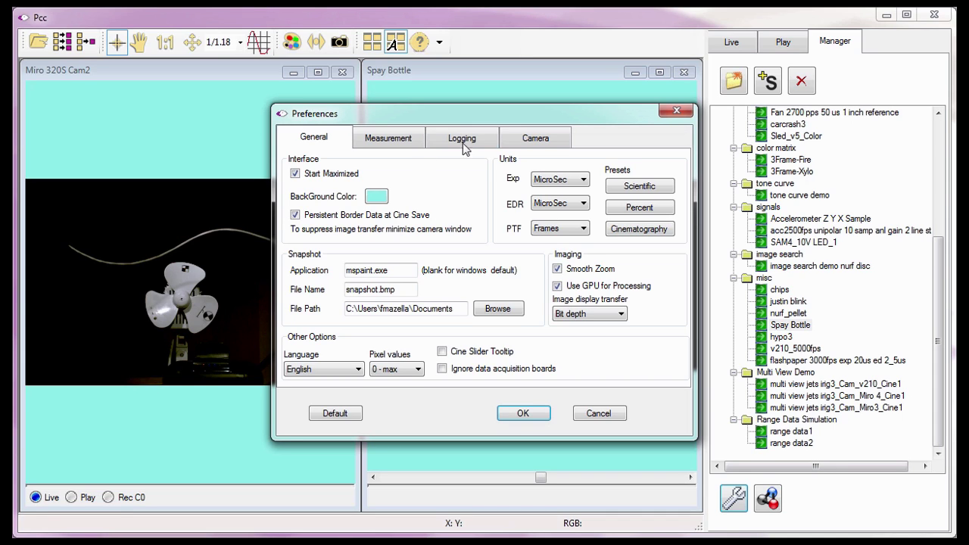
Step: Inspect the Exp, EDR and PTF unit settings in the Units area
click(491, 162)
click(498, 178)
click(498, 206)
click(500, 229)
click(596, 172)
Step: Apply the Scientific units preset and review the resulting Exp, EDR and PTF units
click(622, 187)
click(517, 180)
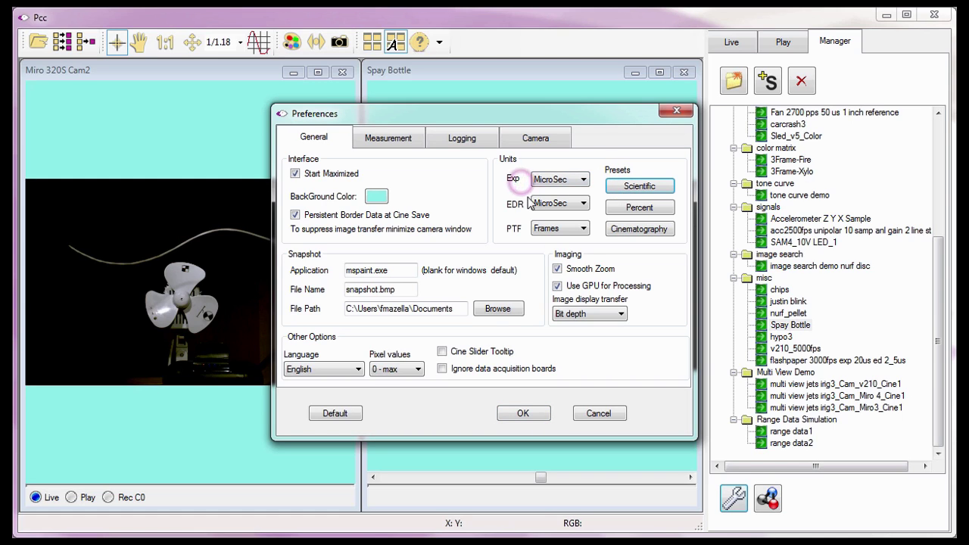
click(525, 203)
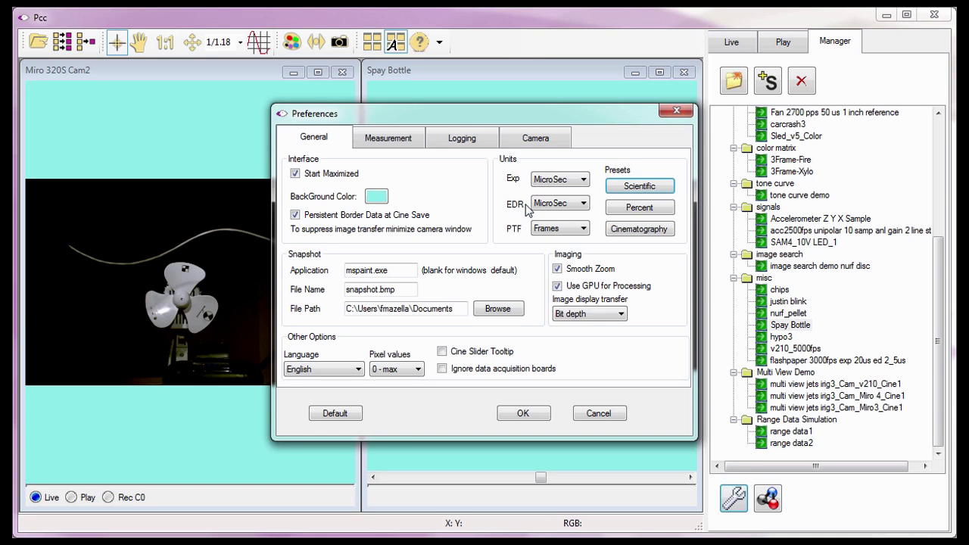
click(524, 227)
Step: Apply the Percent preset so Exp, EDR and PTF all read Percentage
click(617, 212)
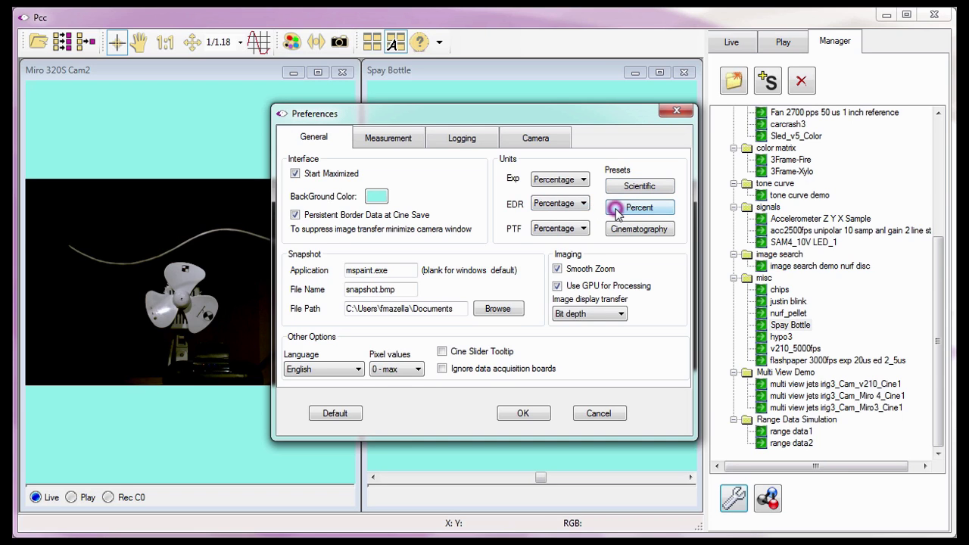
click(526, 186)
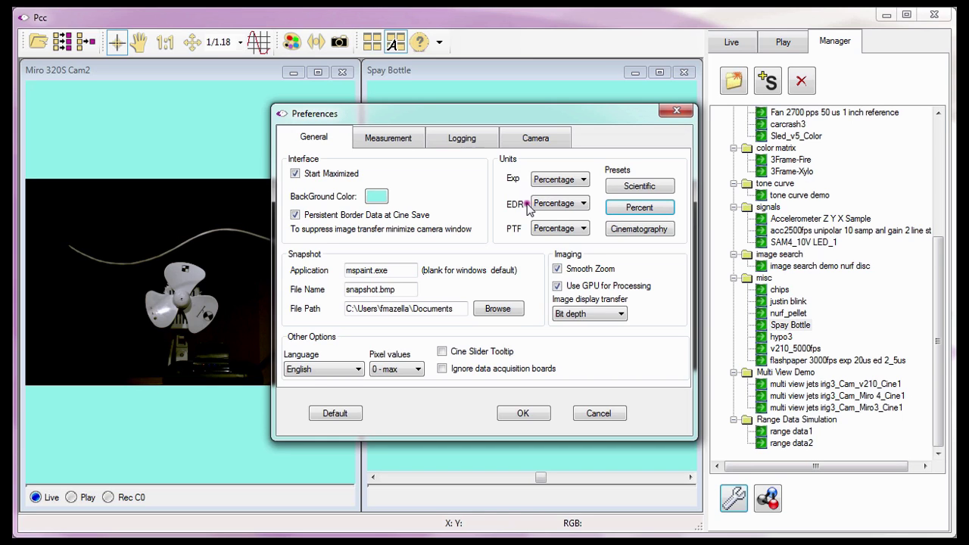
click(527, 205)
click(526, 229)
Step: Apply the Cinematography preset, giving Exp Degrees, EDR Percentage and PTF Frames
click(617, 237)
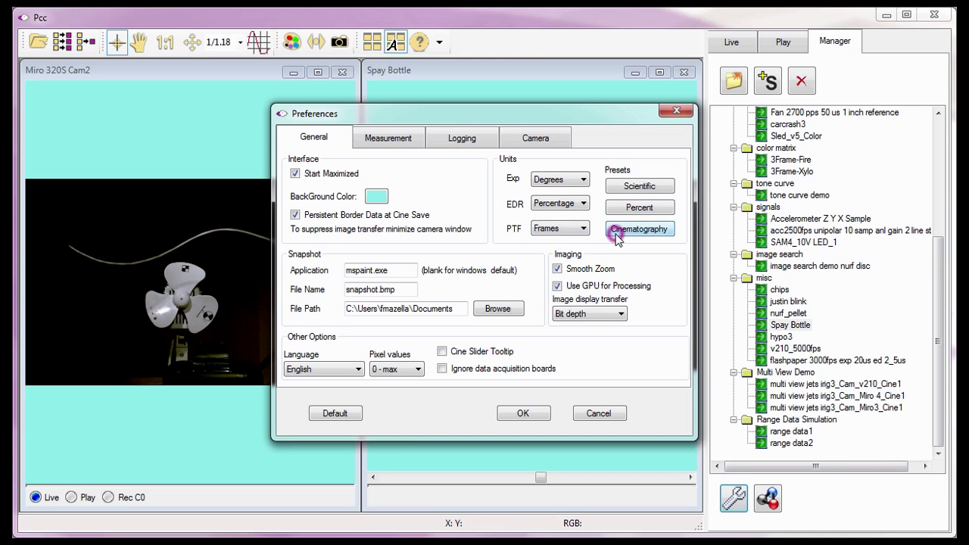
click(520, 181)
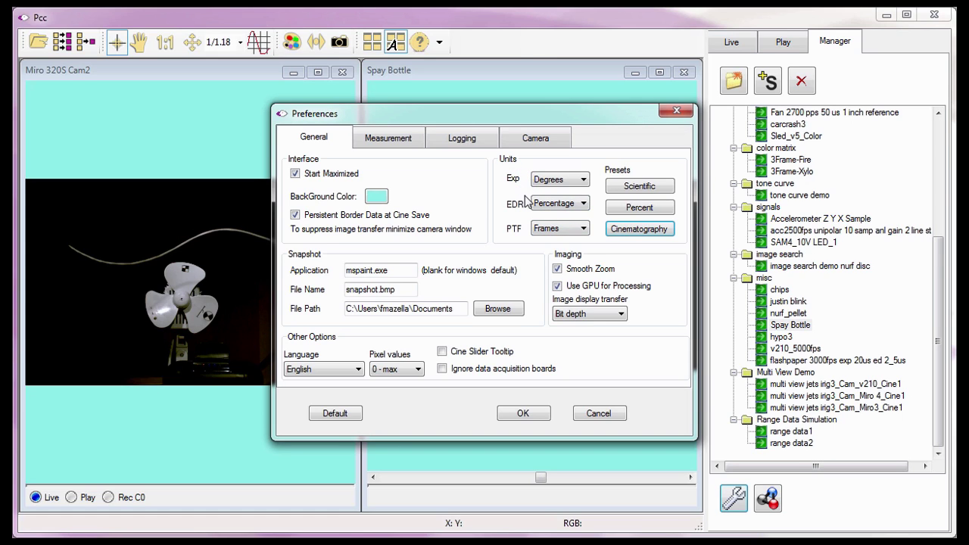
click(528, 209)
click(526, 230)
Step: Set Exp and EDR units to MicroSec, PTF to Frames, and apply the Scientific preset
click(584, 180)
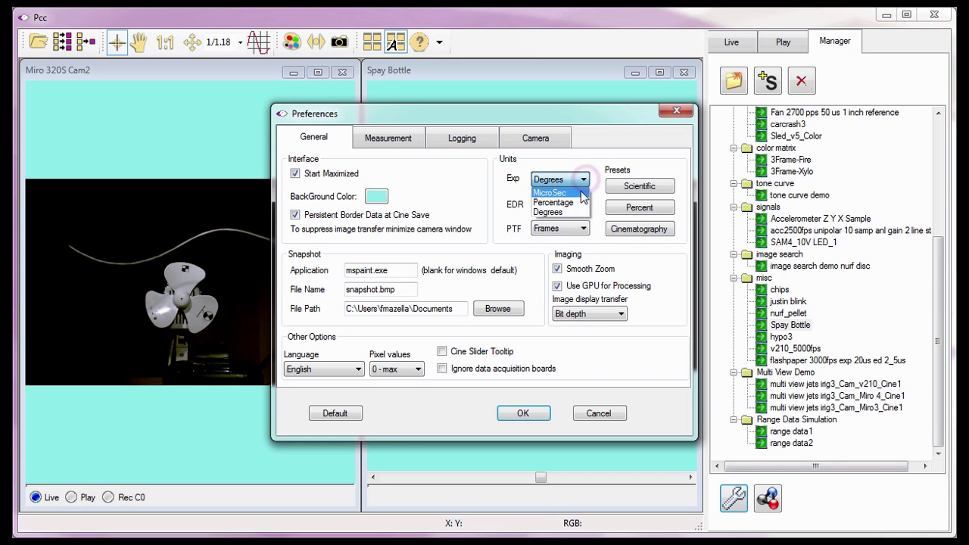
click(583, 191)
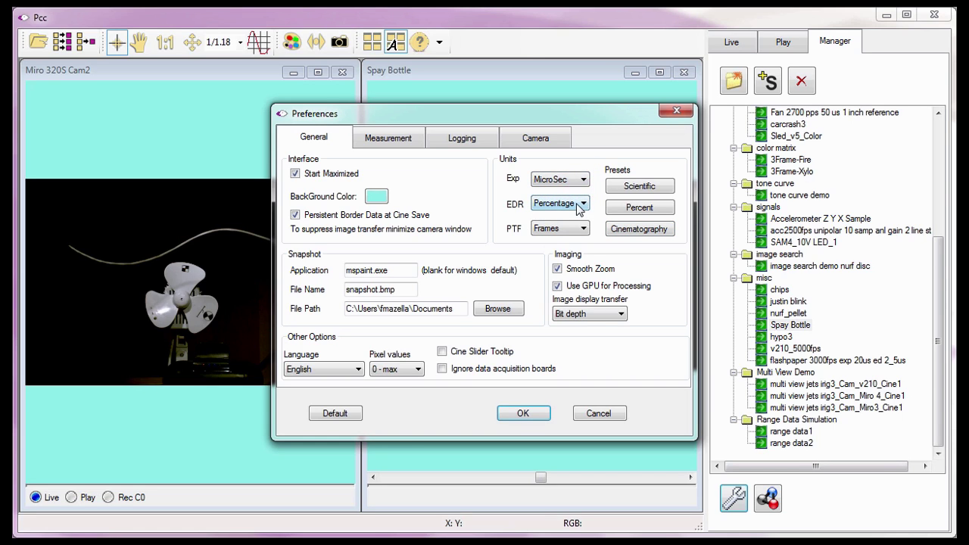
click(580, 206)
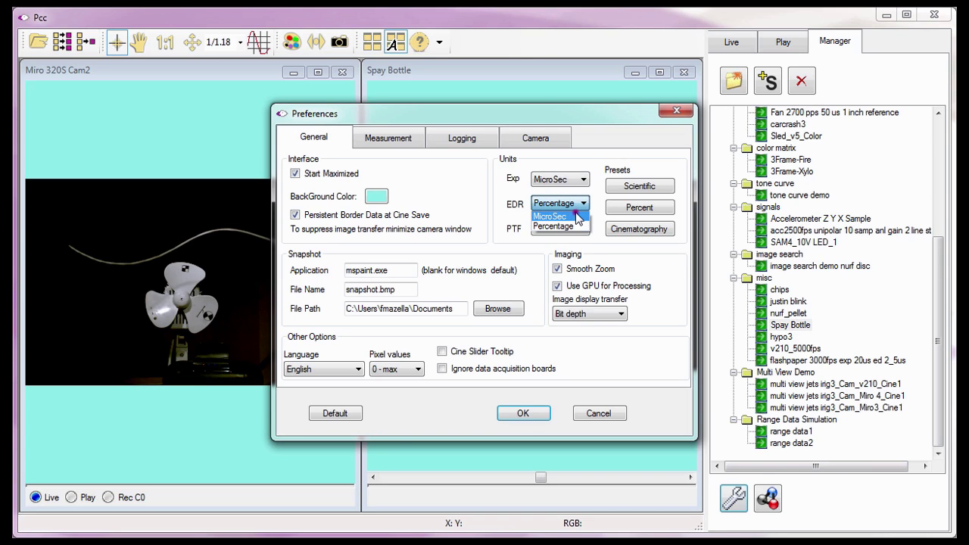
click(577, 217)
click(574, 228)
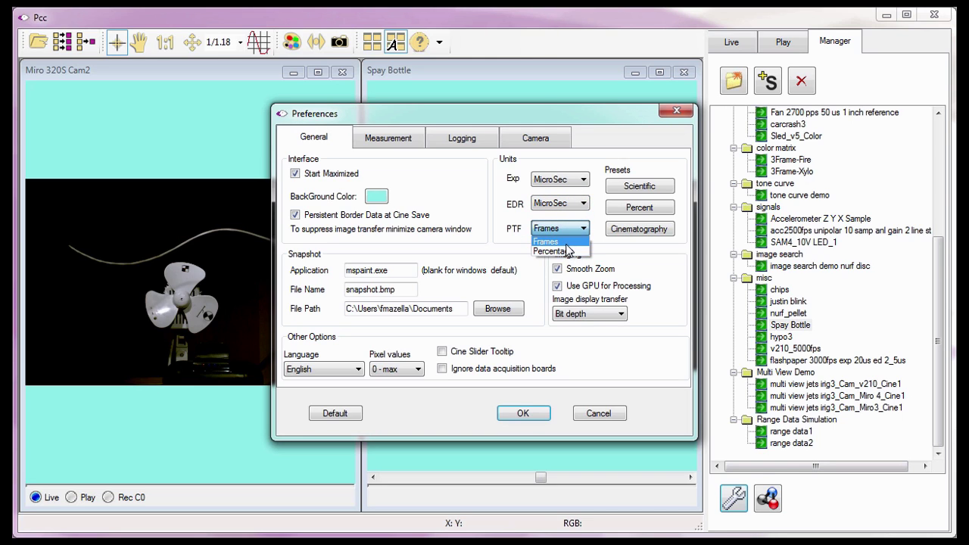
click(566, 241)
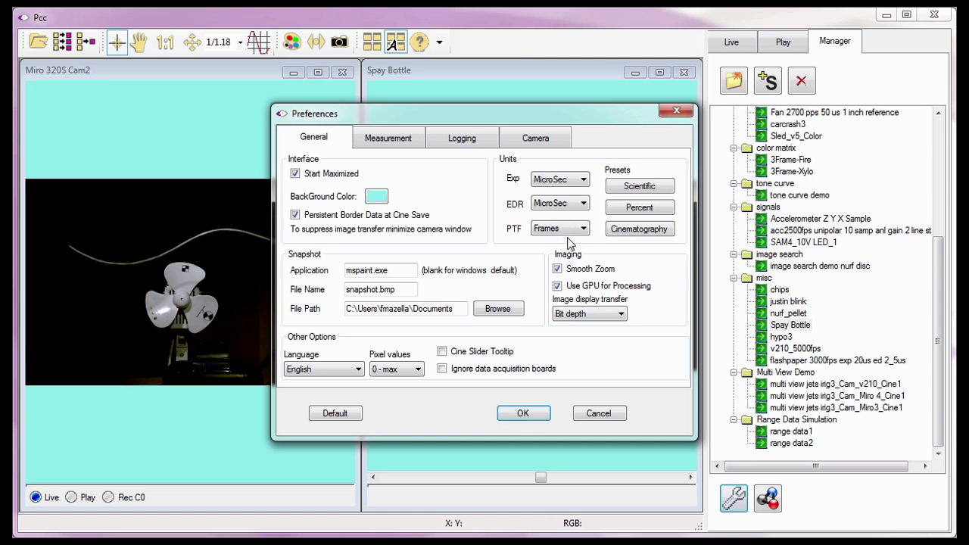
click(619, 186)
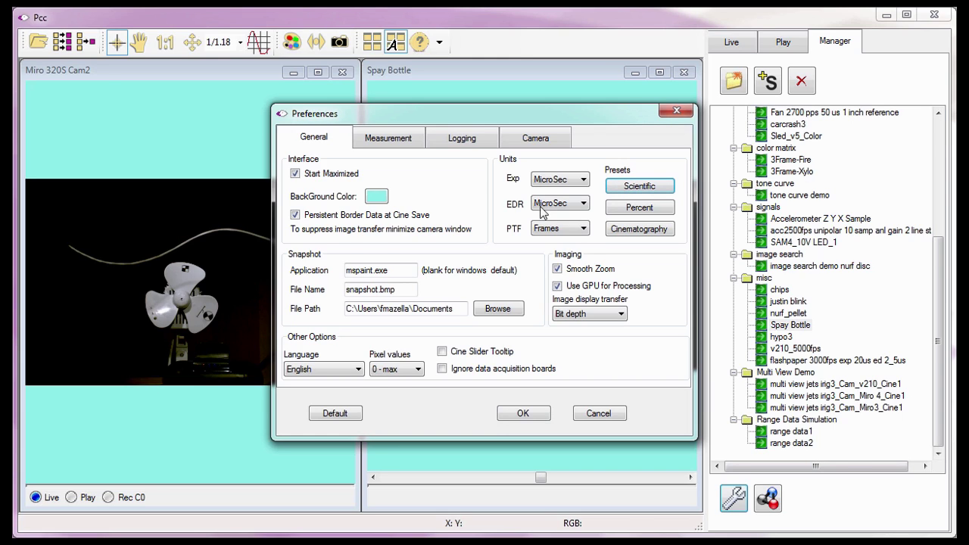
Step: Save the preferences and capture a Spay Bottle snapshot into Paint as snapshot.bmp
click(308, 260)
click(284, 273)
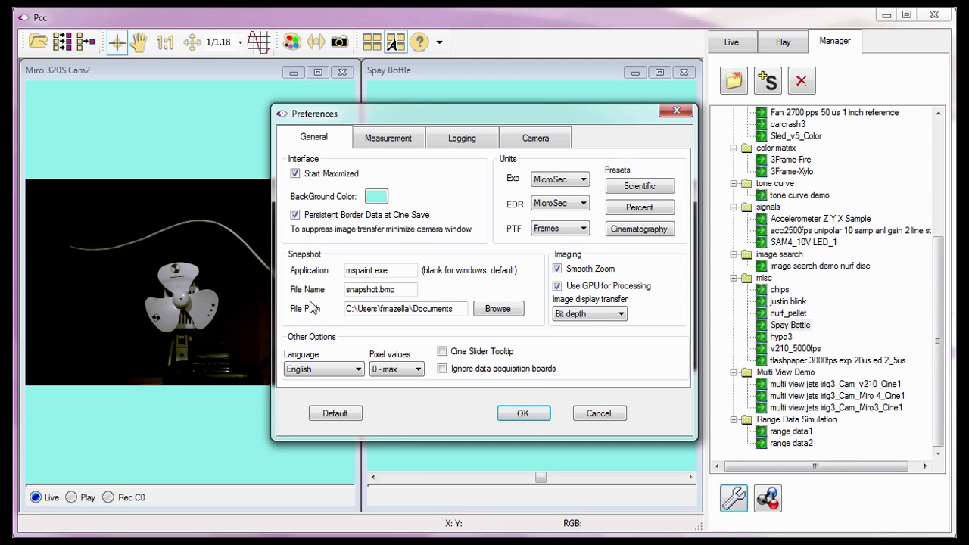
click(501, 413)
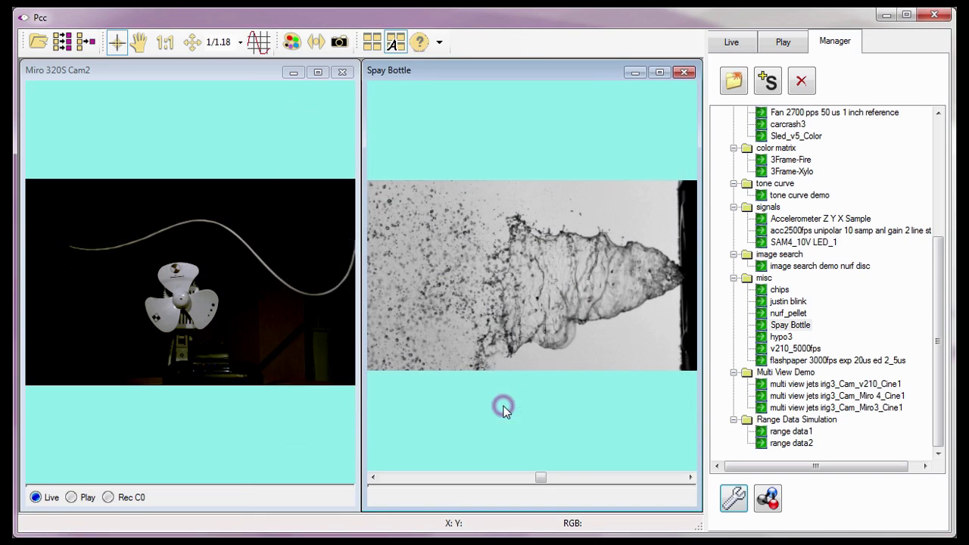
scroll(505, 454, up, 3)
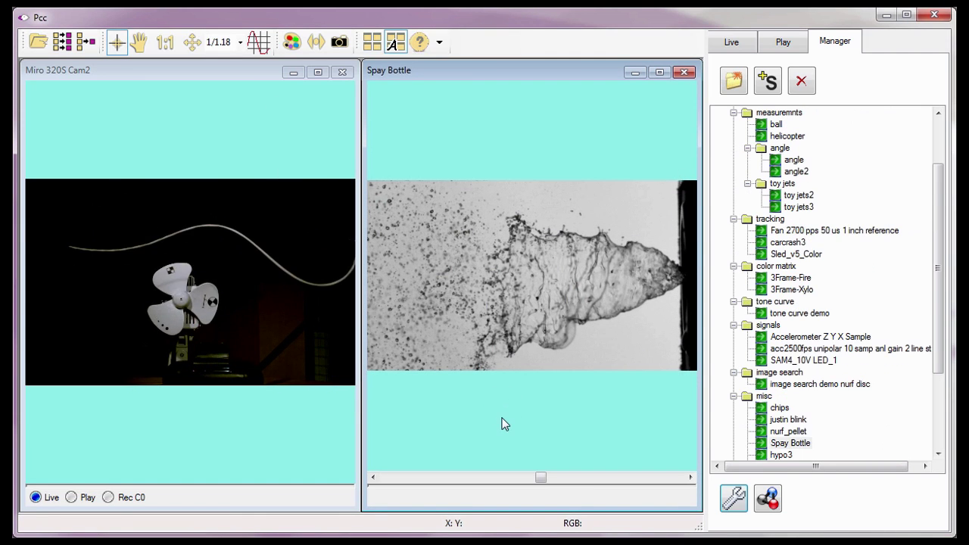
click(338, 42)
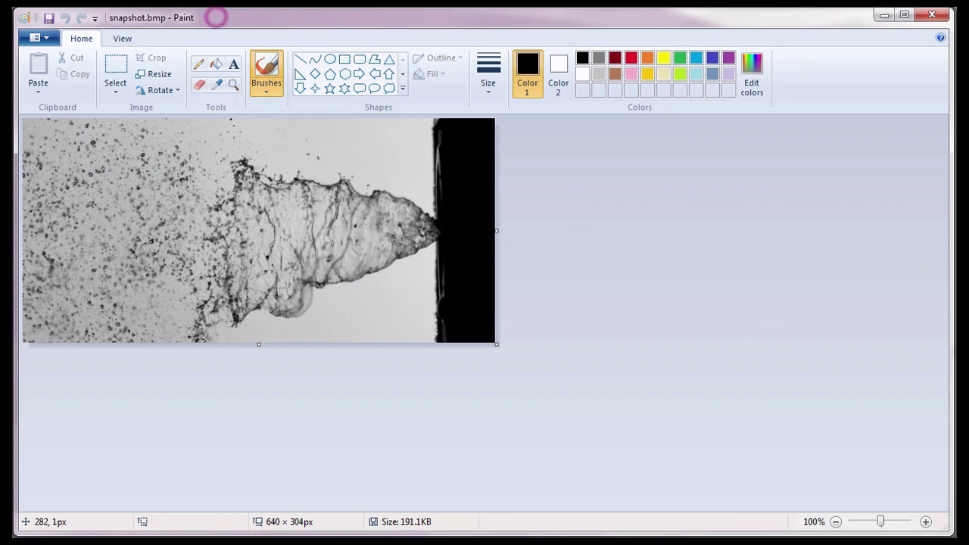
Step: Paint a brush mark on snapshot.bmp, then close Paint
click(284, 155)
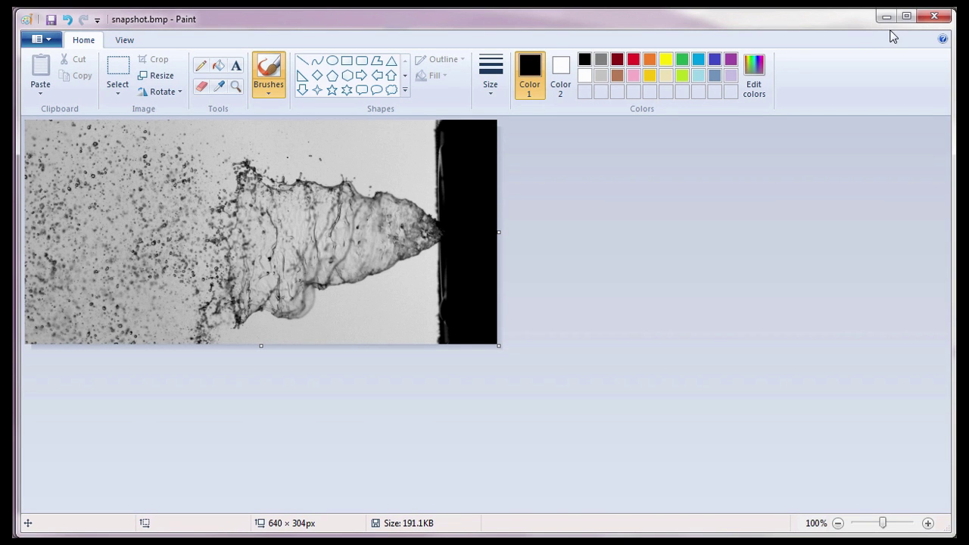
click(932, 21)
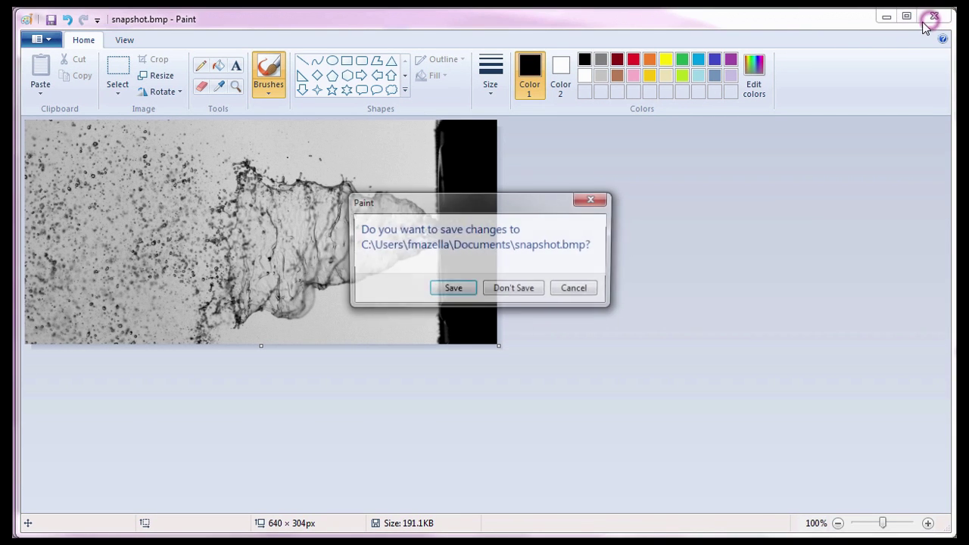
Step: Discard the Paint changes and reopen the PCC Preferences
click(504, 292)
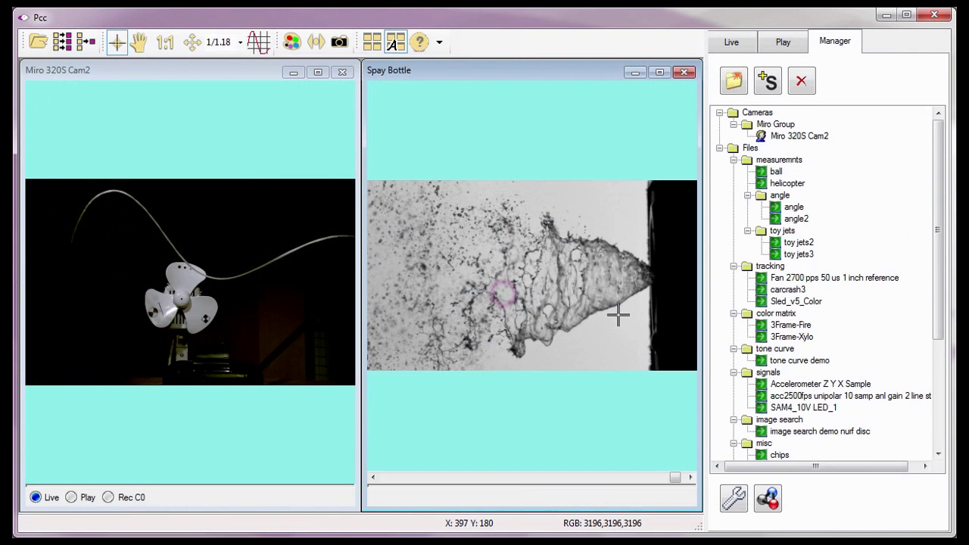
click(733, 498)
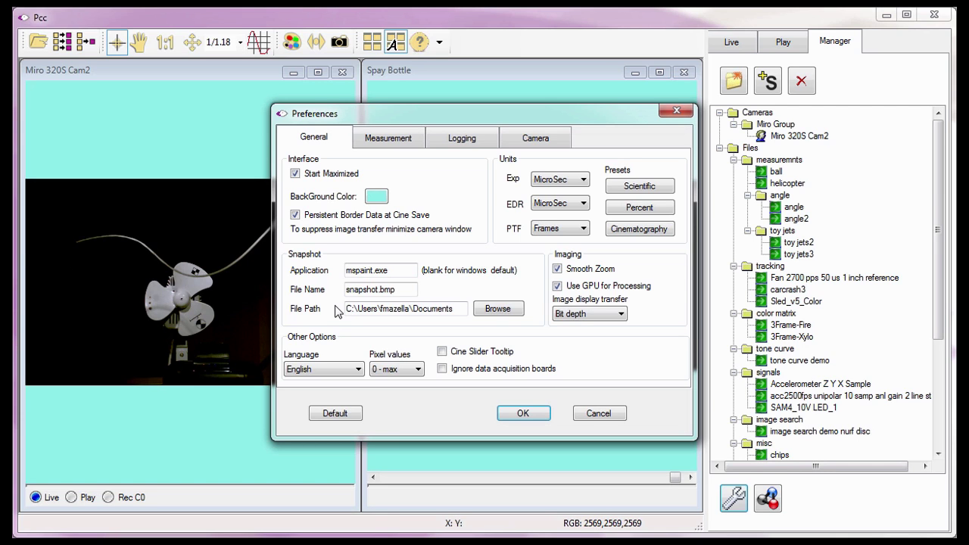
key(Tab)
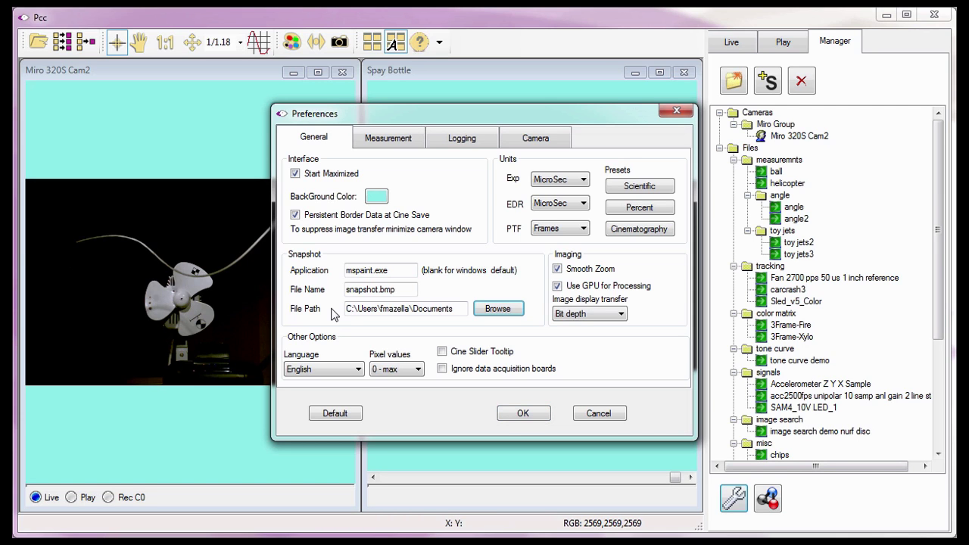
Step: Browse snapshot folders down to My Documents, then cancel, keeping the Documents path
click(488, 315)
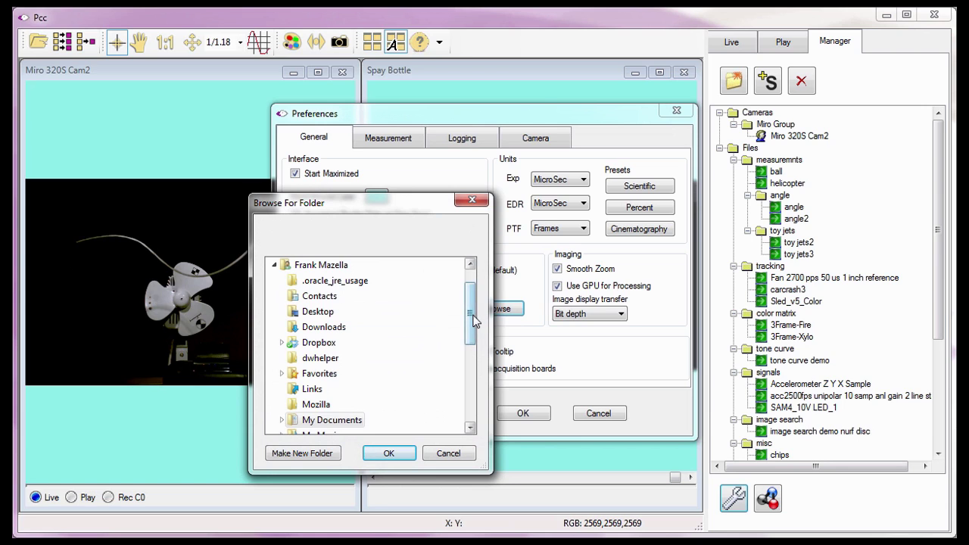
scroll(469, 311, up, 1)
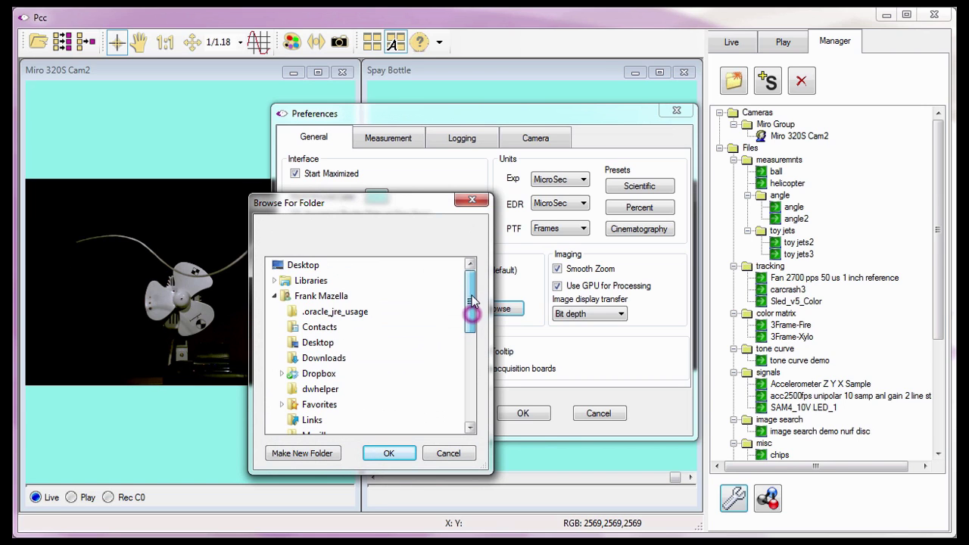
click(314, 295)
drag(465, 295, 468, 342)
click(317, 333)
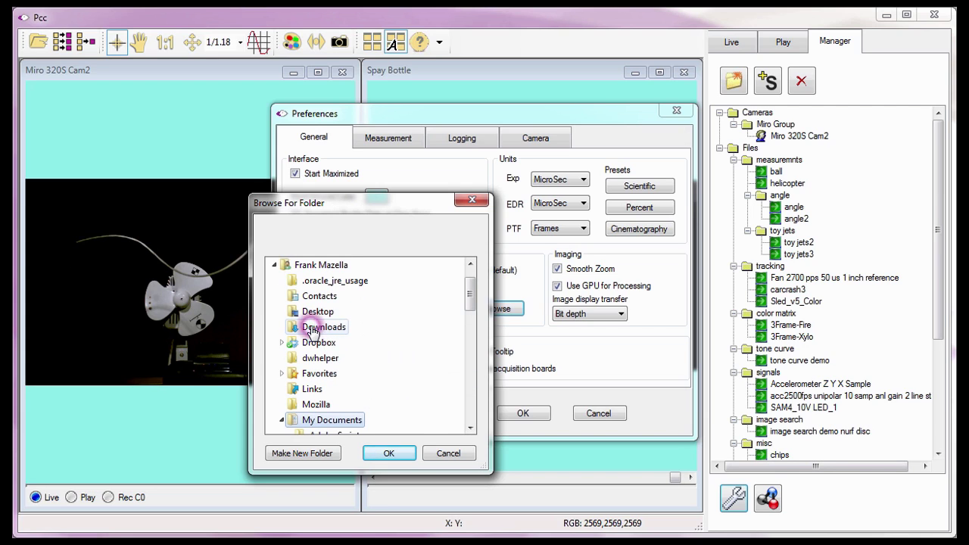
click(443, 455)
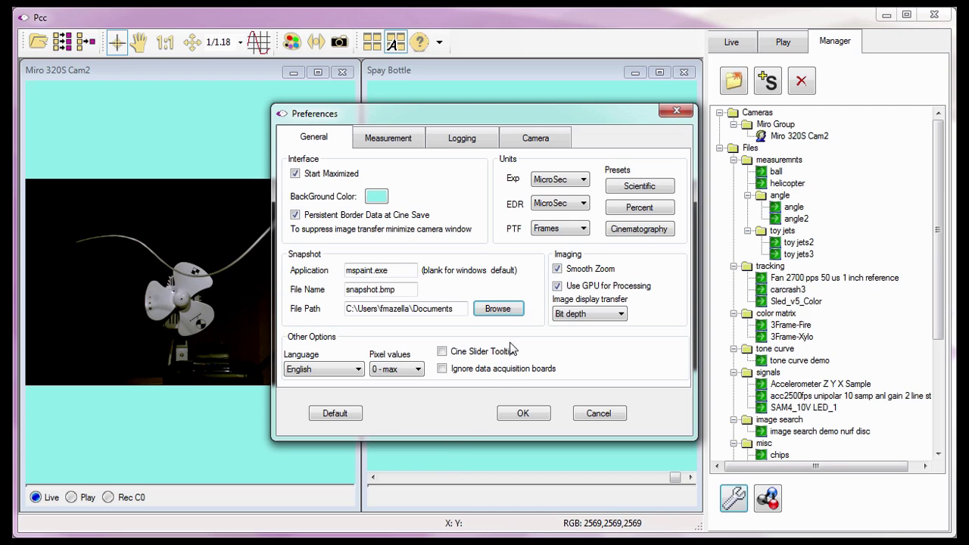
Step: Uncheck Smooth Zoom under Imaging and confirm the preferences
click(547, 271)
click(557, 270)
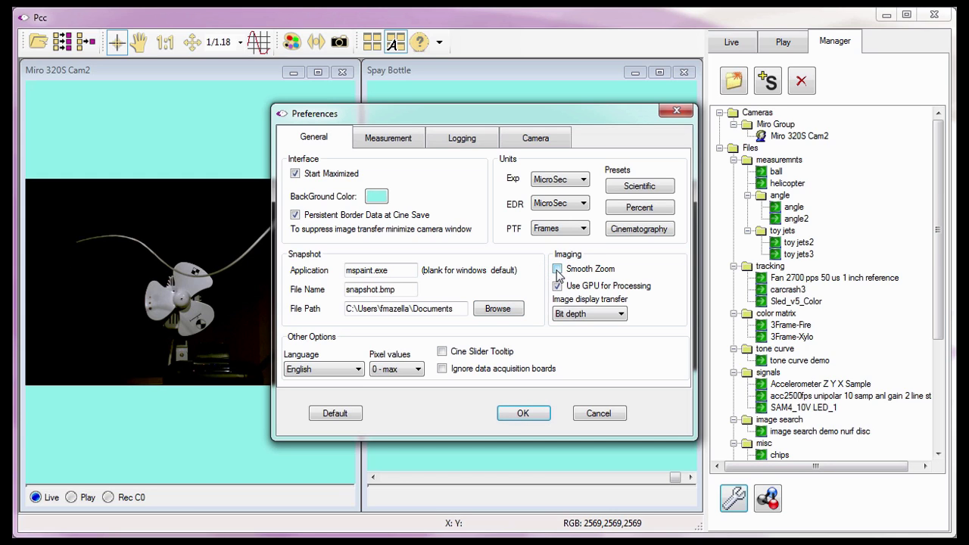
click(522, 412)
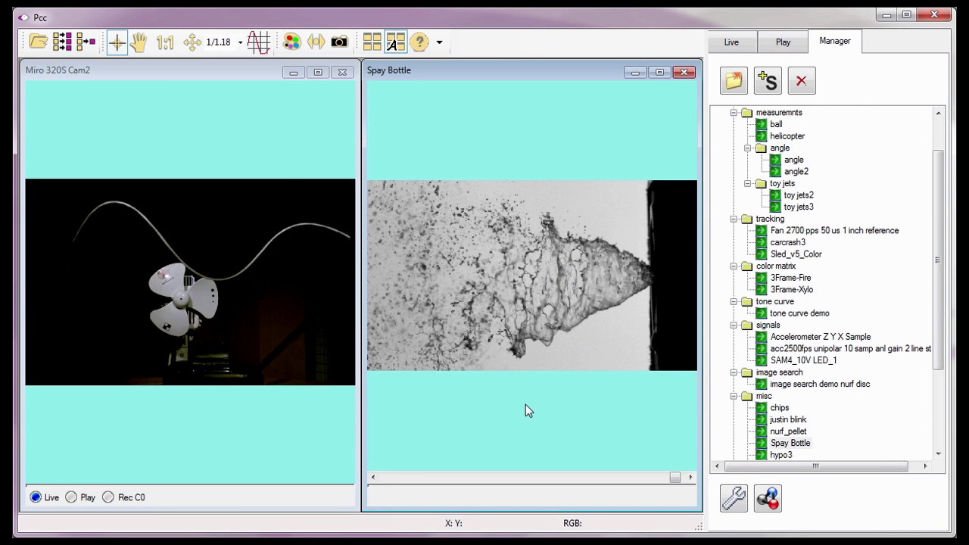
Step: Zoom the Spay Bottle image to 16x and scroll across its blocky, unsmoothed pixels
click(241, 43)
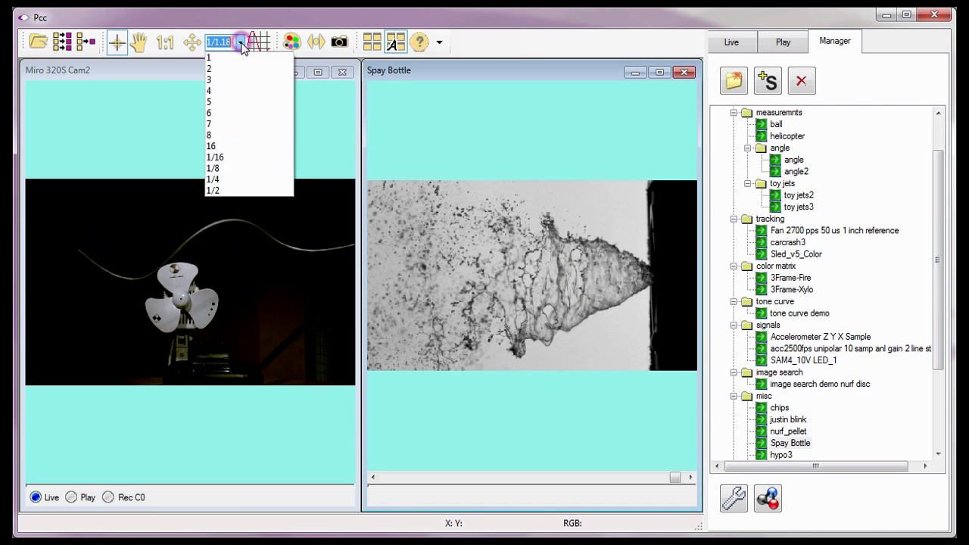
click(226, 147)
click(226, 147)
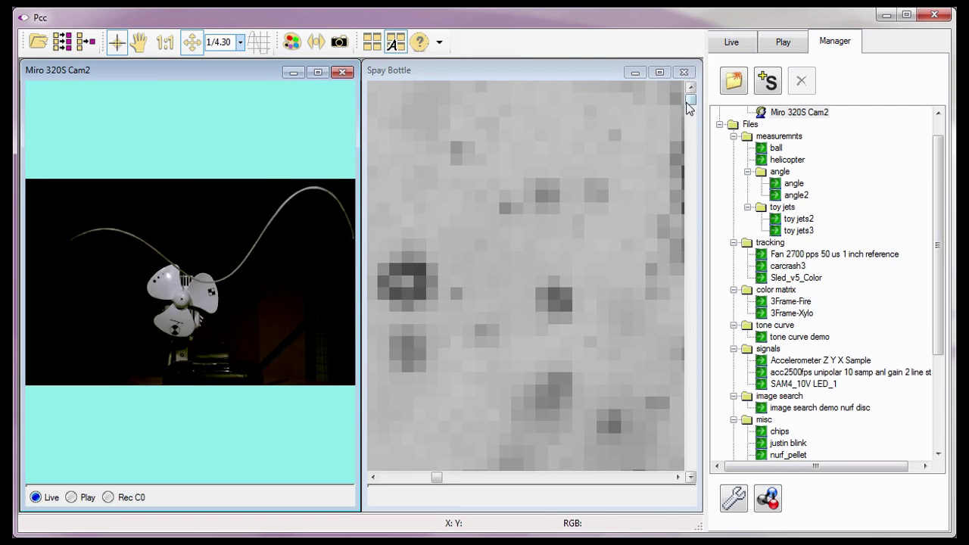
drag(689, 100, 674, 448)
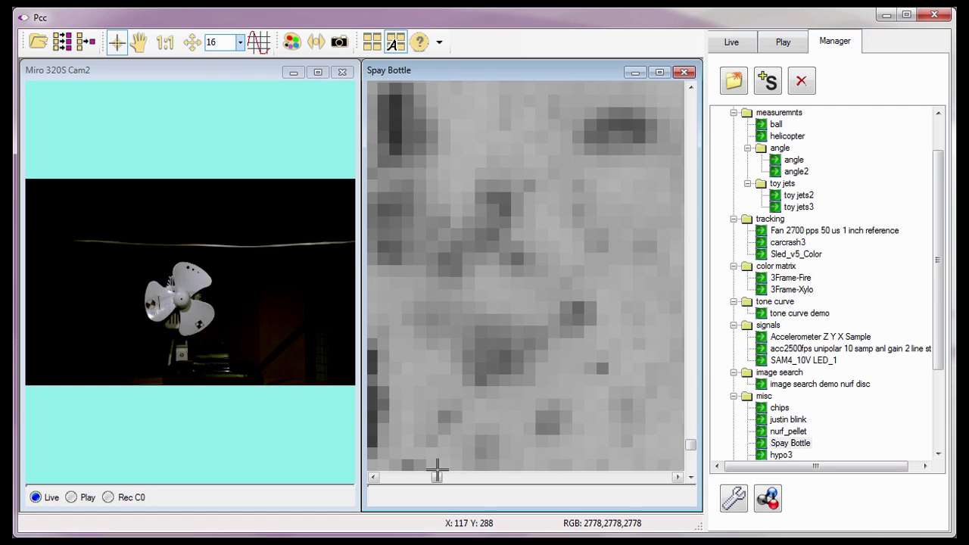
drag(436, 477, 556, 492)
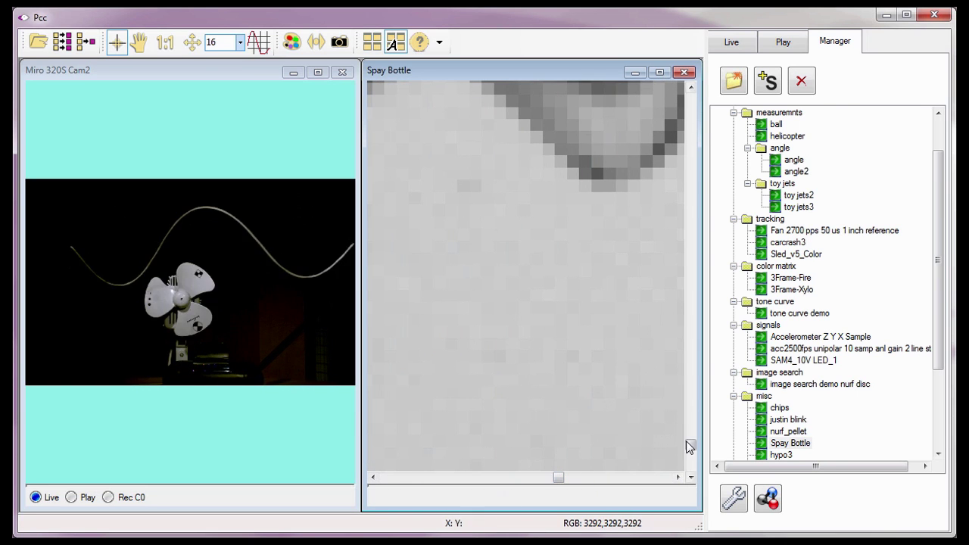
drag(690, 445, 691, 423)
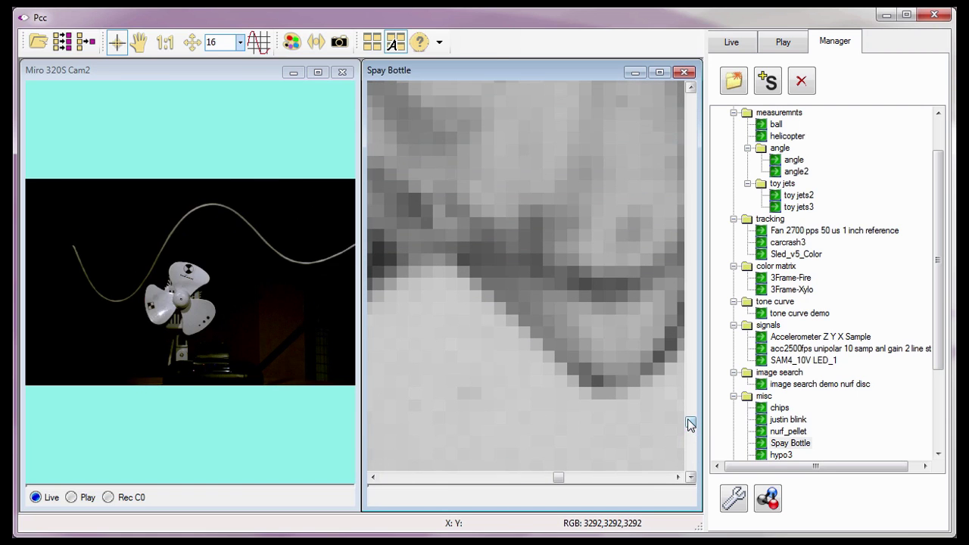
drag(558, 478, 561, 483)
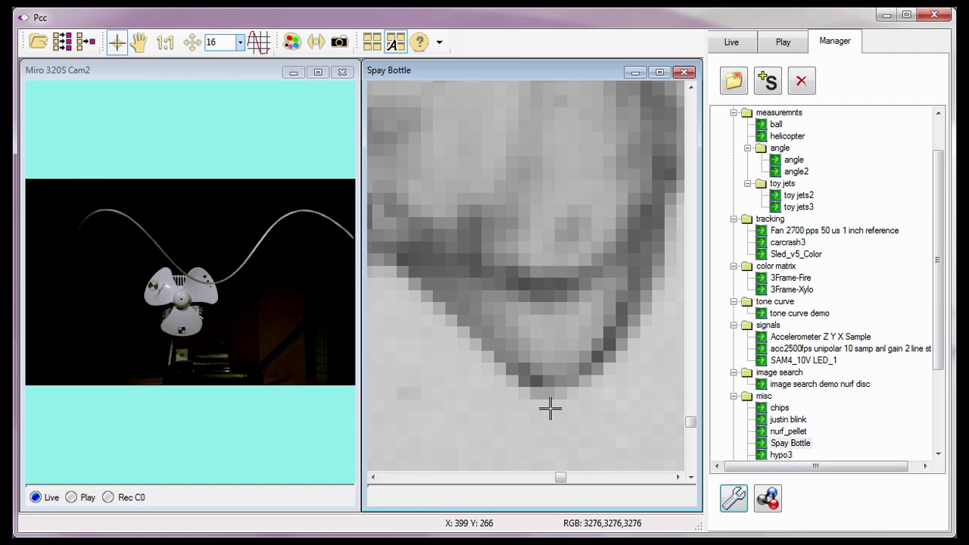
Step: Re-enable Smooth Zoom under Imaging in Preferences and apply it
click(728, 497)
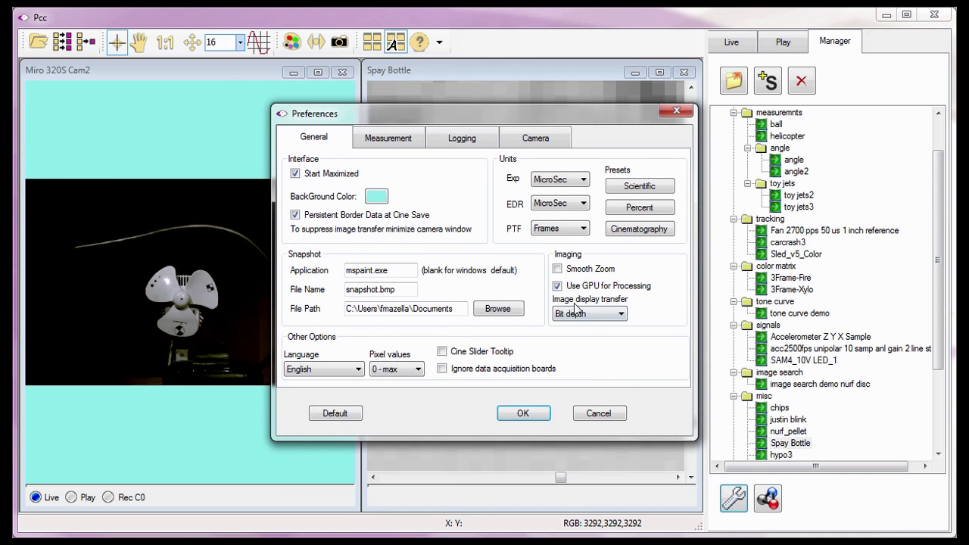
click(557, 270)
click(532, 413)
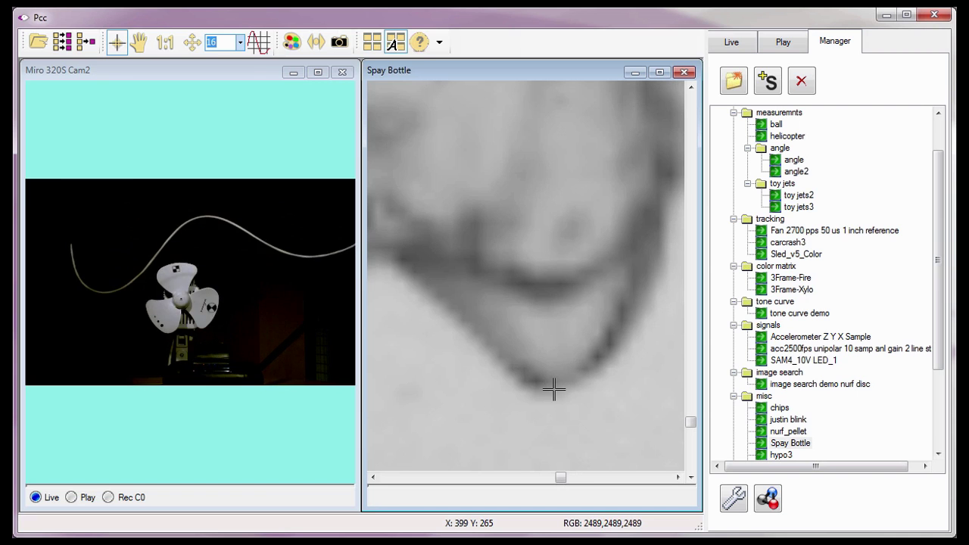
Step: Reopen Preferences from the wrench button in the Manager panel
click(732, 499)
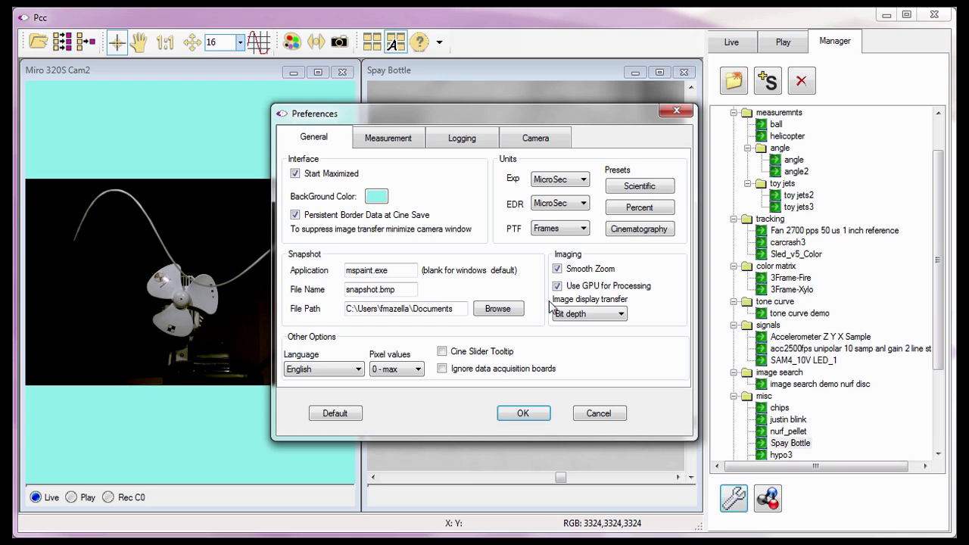
click(620, 315)
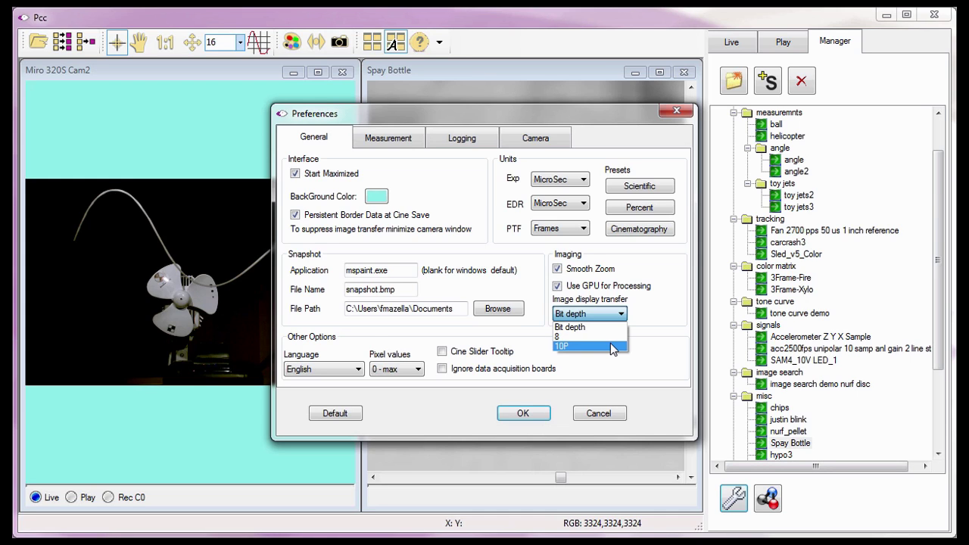
click(342, 337)
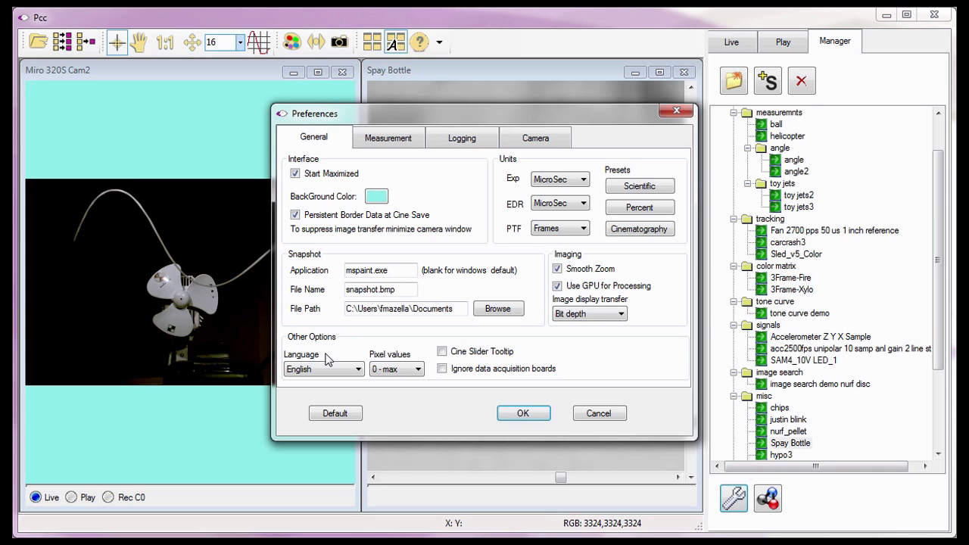
click(325, 353)
click(359, 370)
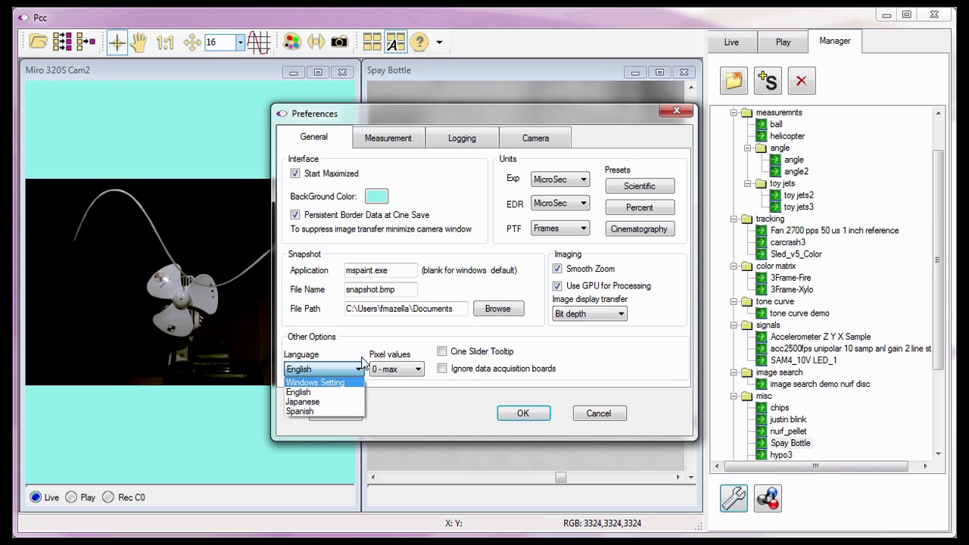
click(365, 359)
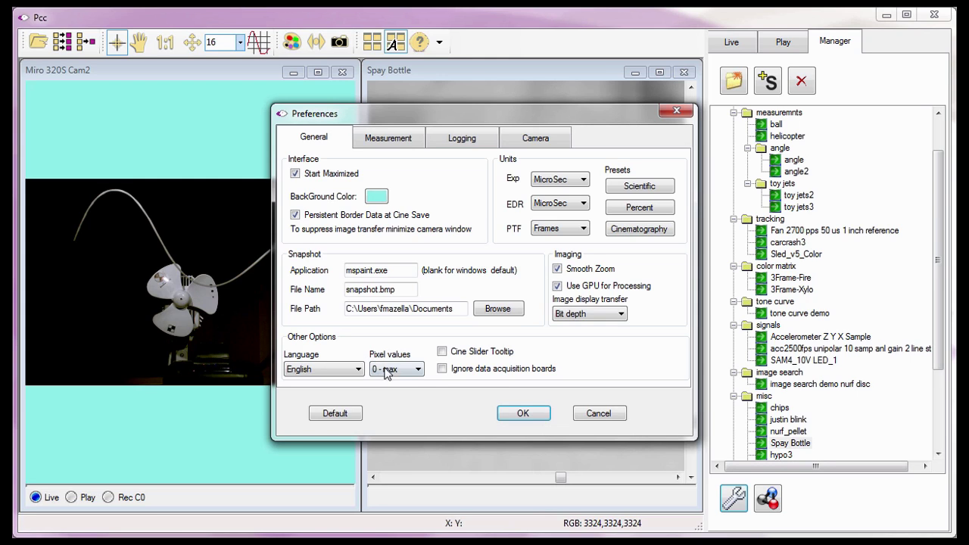
click(417, 369)
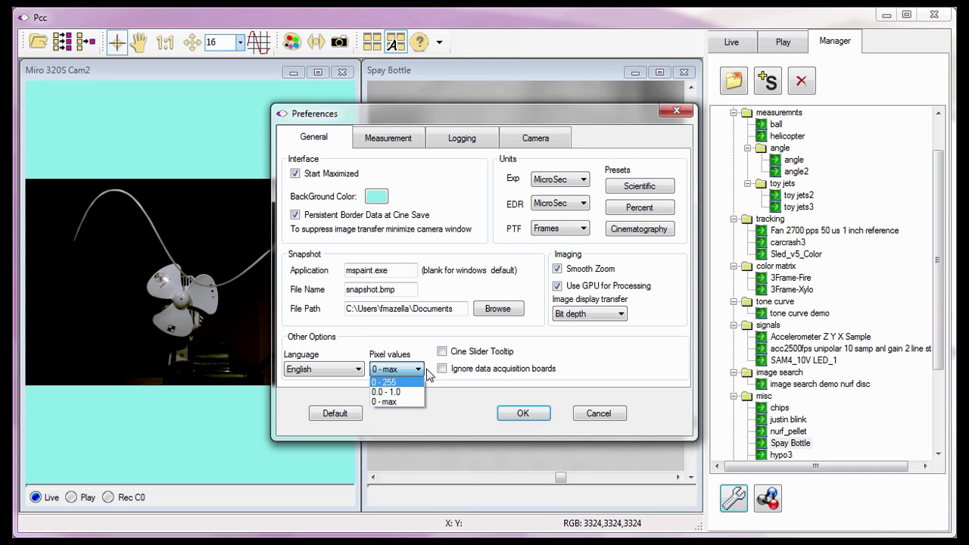
click(429, 370)
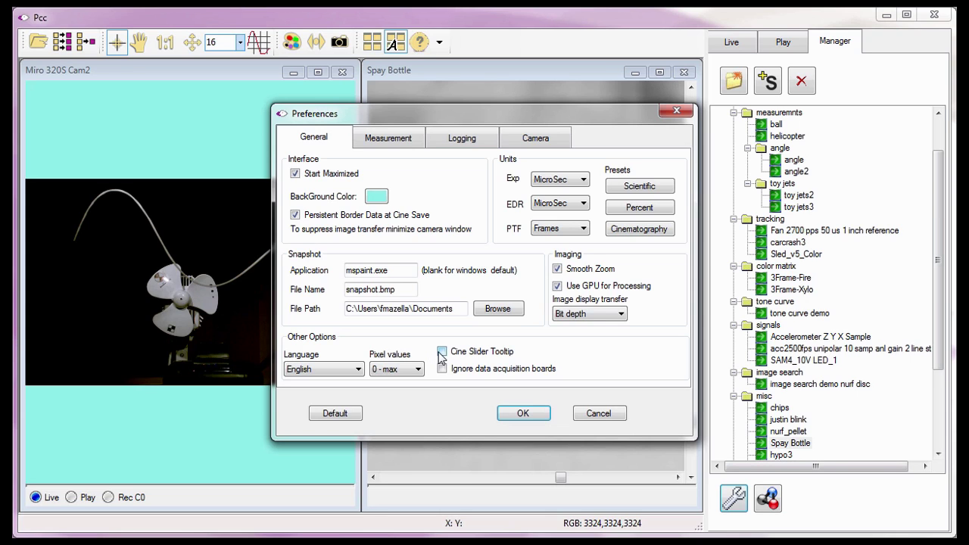
Step: Turn on Cine Slider Tooltip, apply it, and view the Spay Bottle timeline previews
click(442, 353)
click(513, 414)
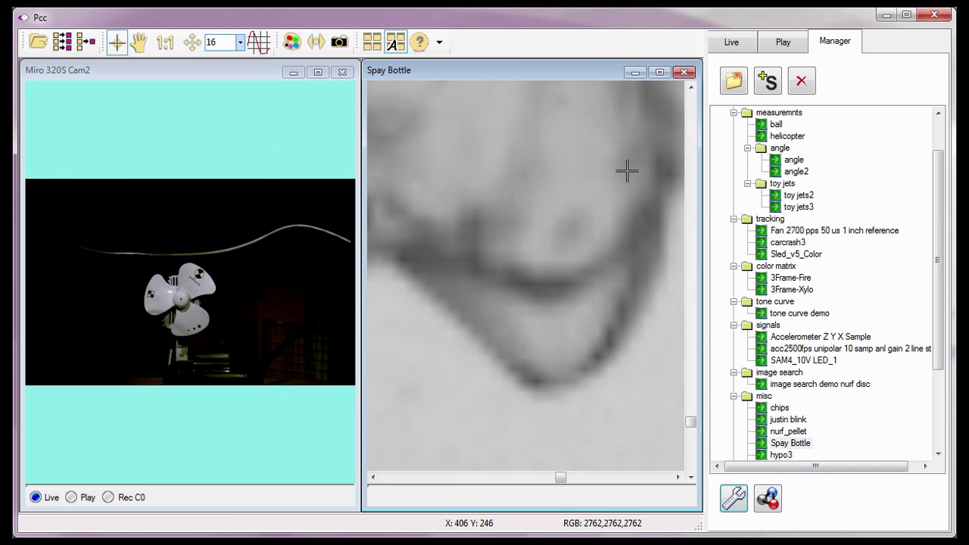
click(766, 42)
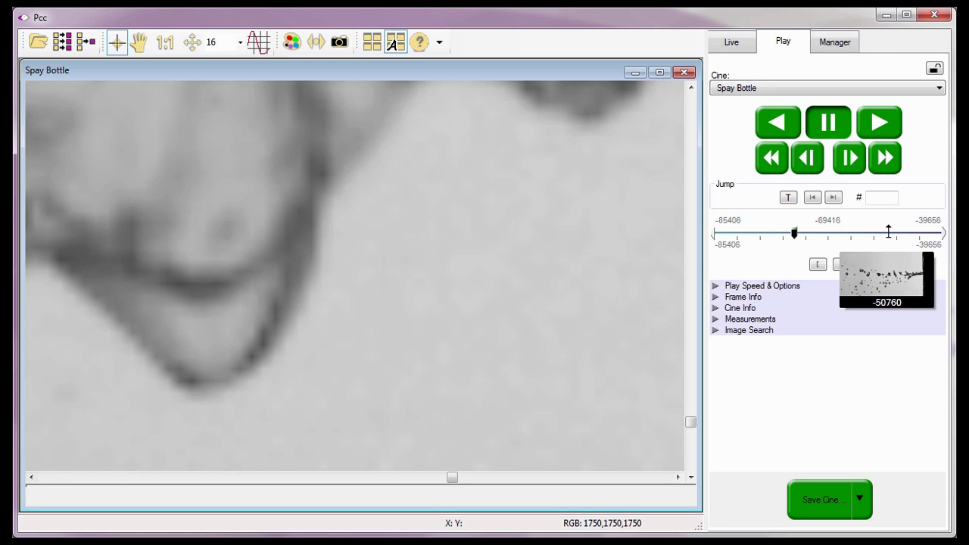
click(841, 43)
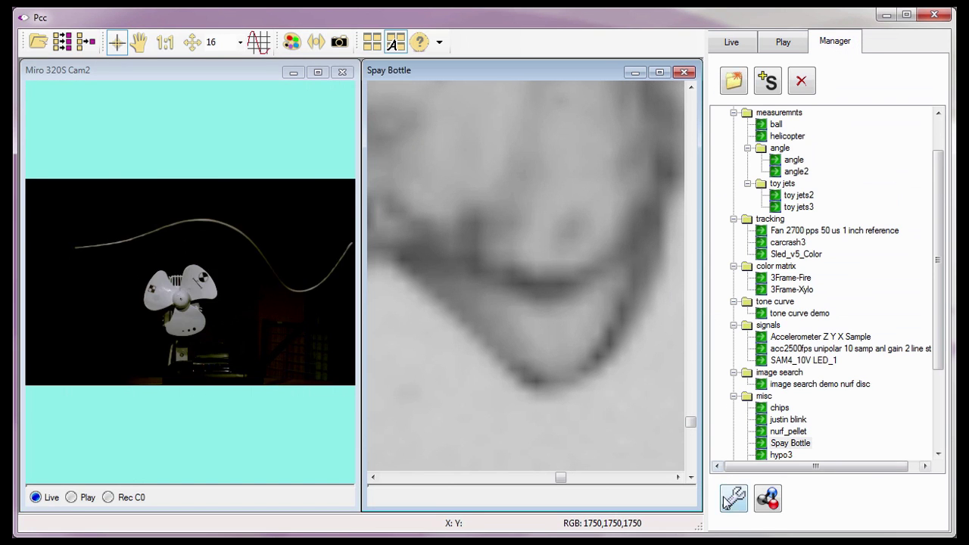
click(727, 503)
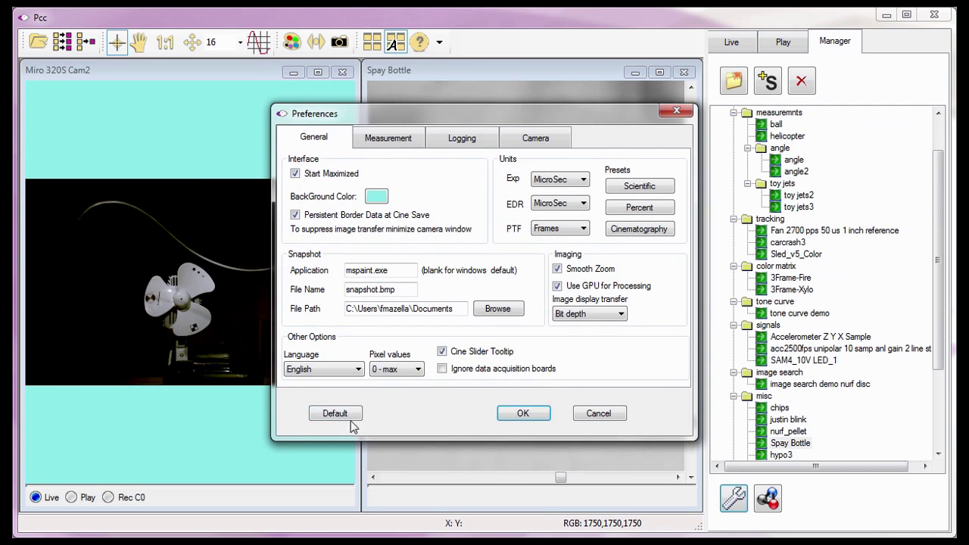
click(336, 415)
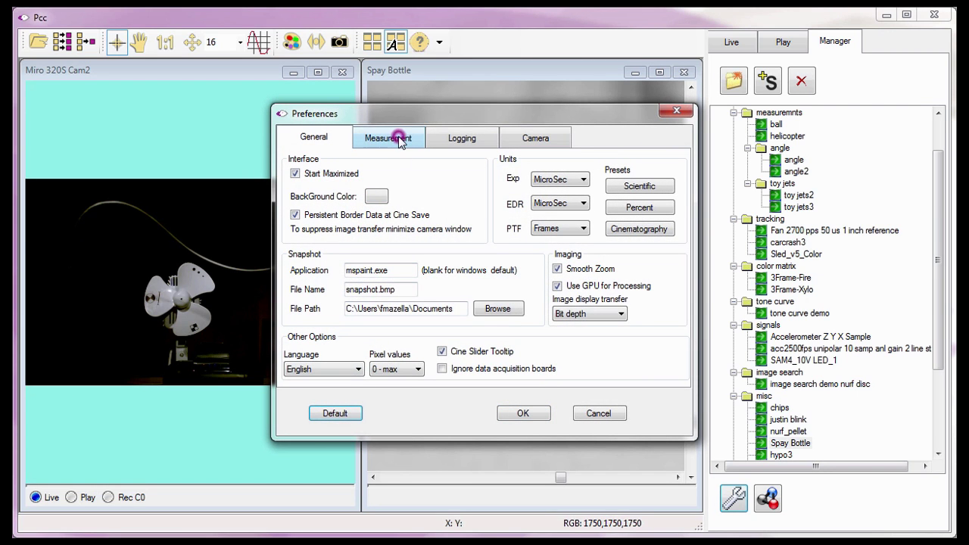
click(516, 139)
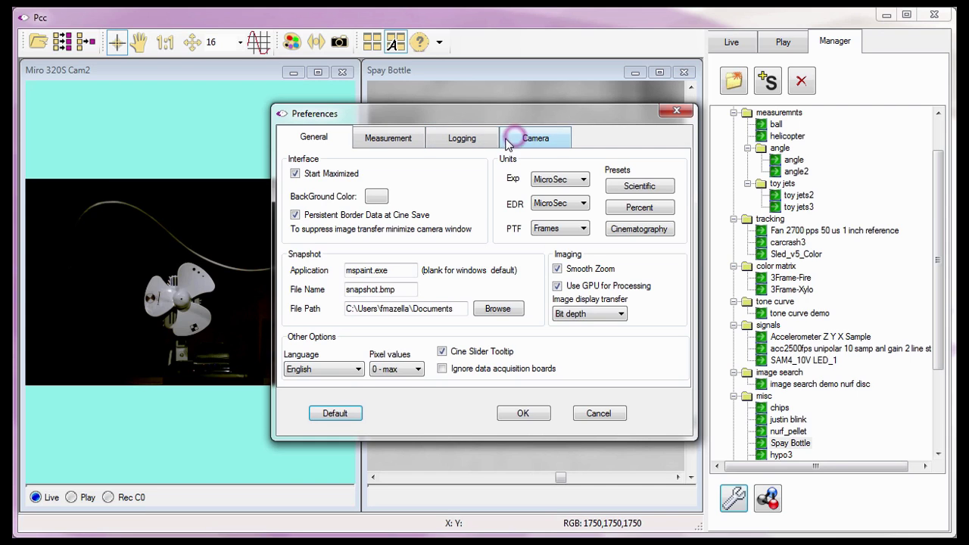